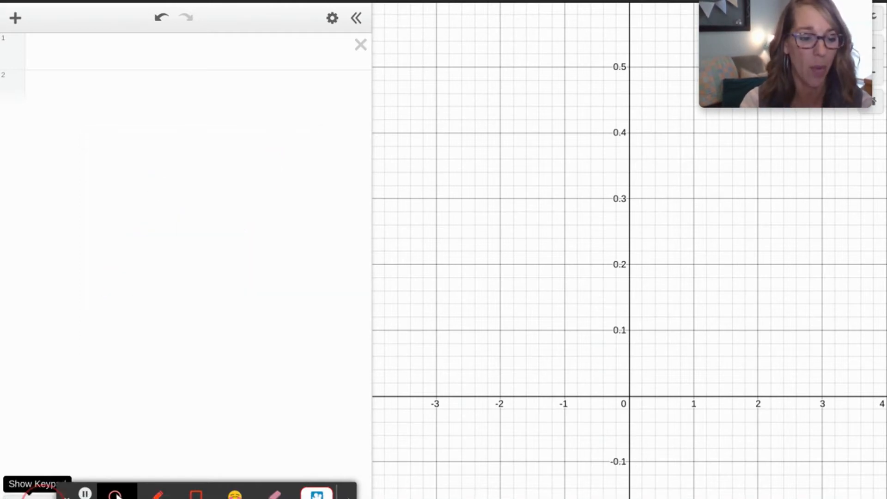
Step: Plot a standard normal curve with the normaldist function and fit the graph view to the distribution
click(29, 494)
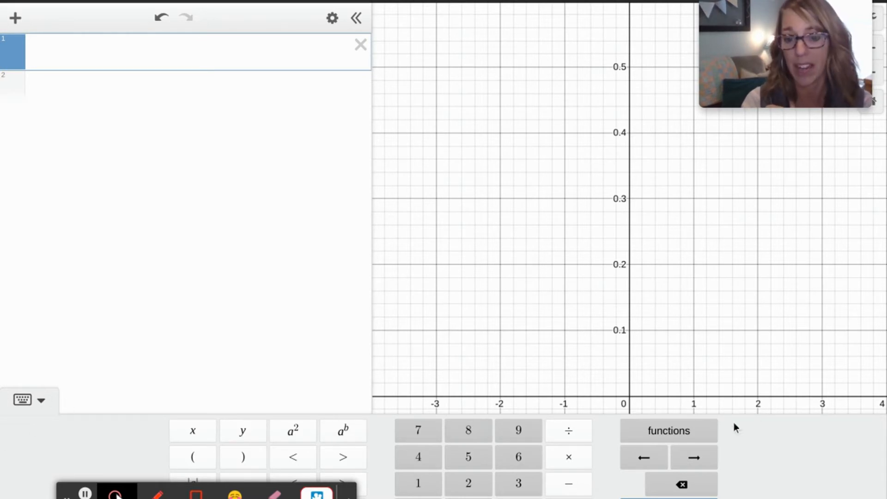
click(695, 436)
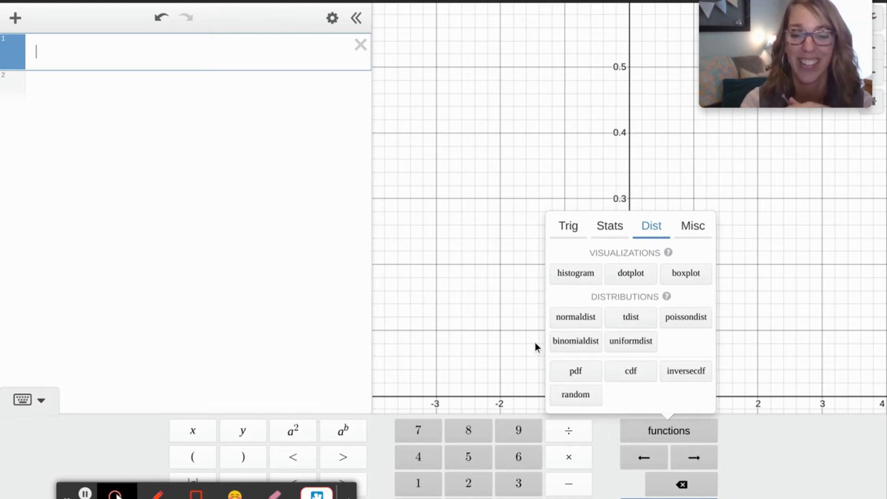
click(583, 322)
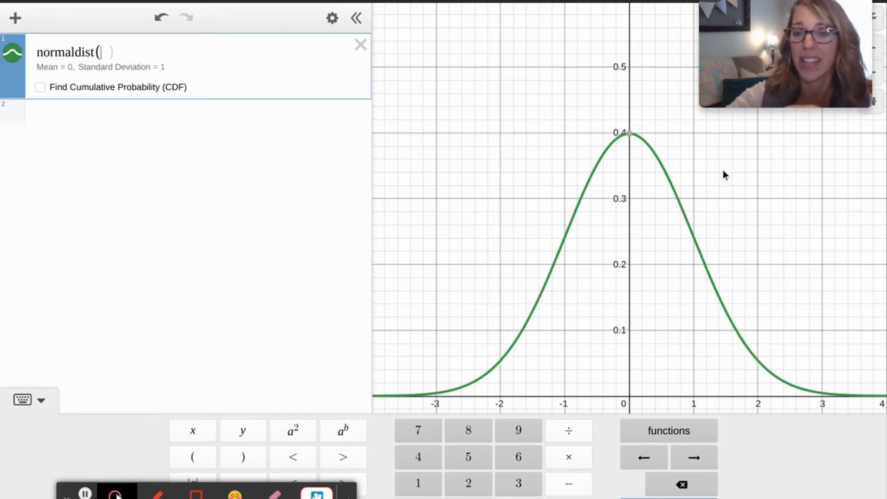
scroll(614, 190, down, 5)
scroll(634, 203, down, 5)
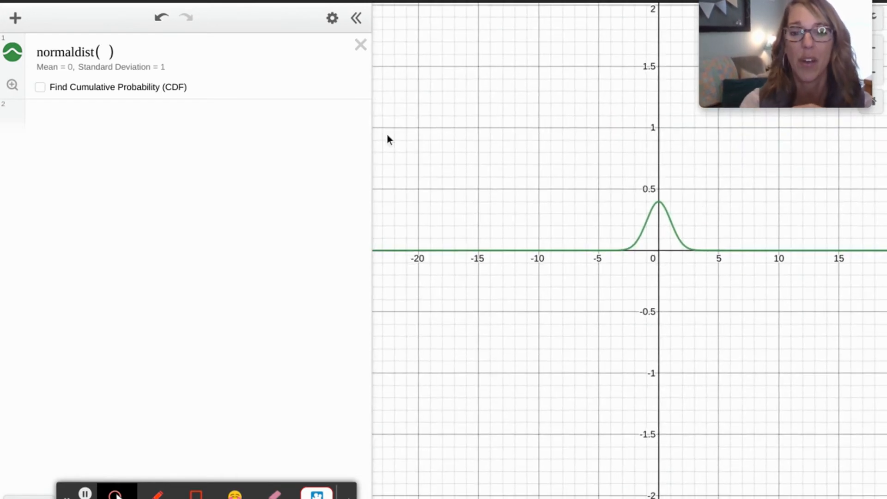
click(14, 88)
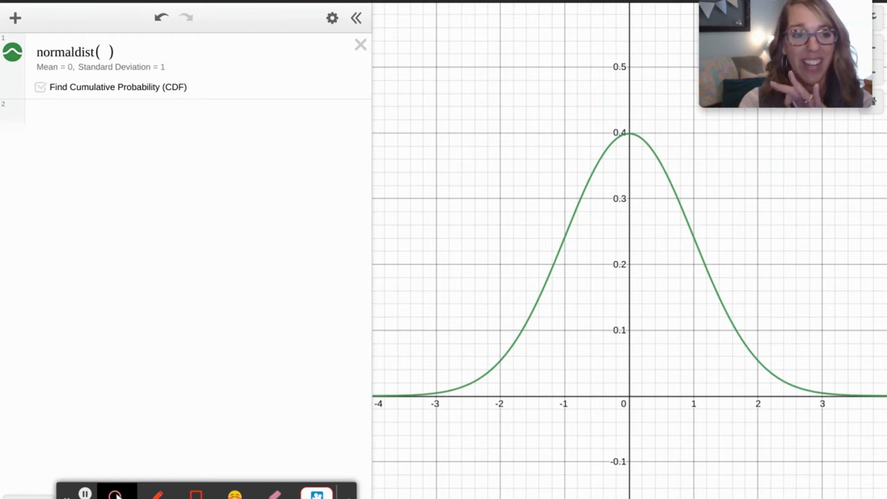
Step: Turn on cumulative probability for the normal distribution and set its minimum to 0
click(40, 87)
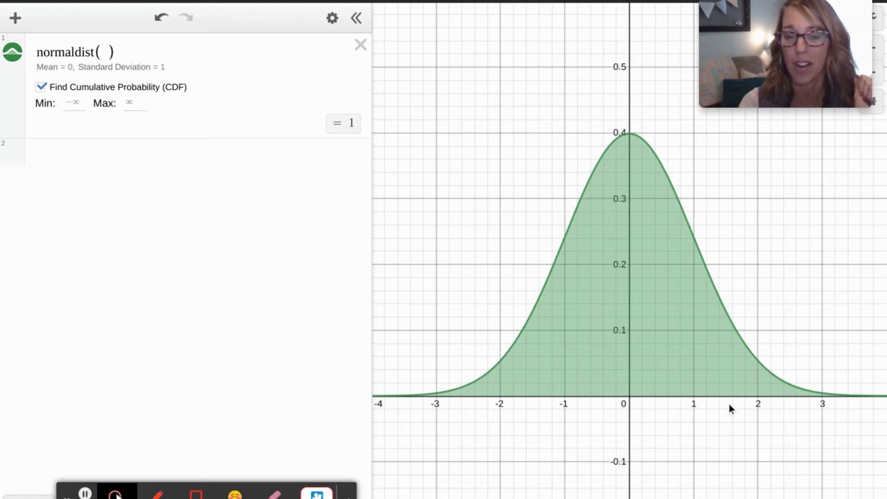
click(80, 103)
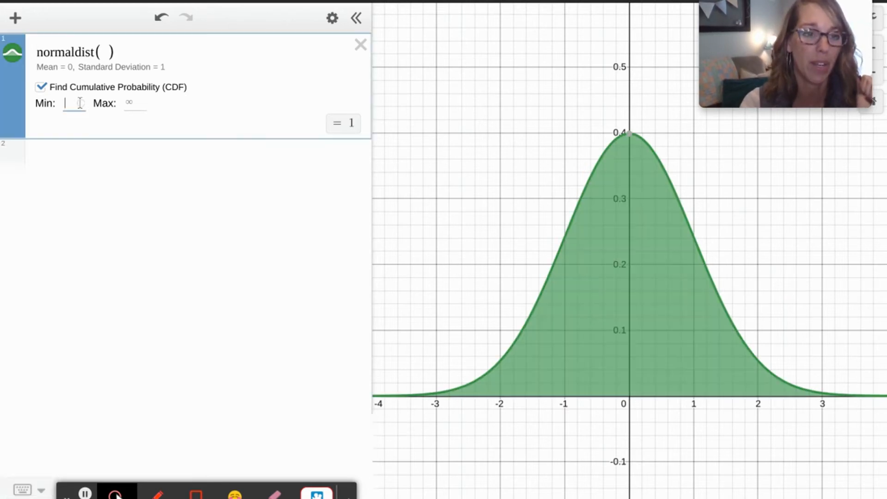
text(0)
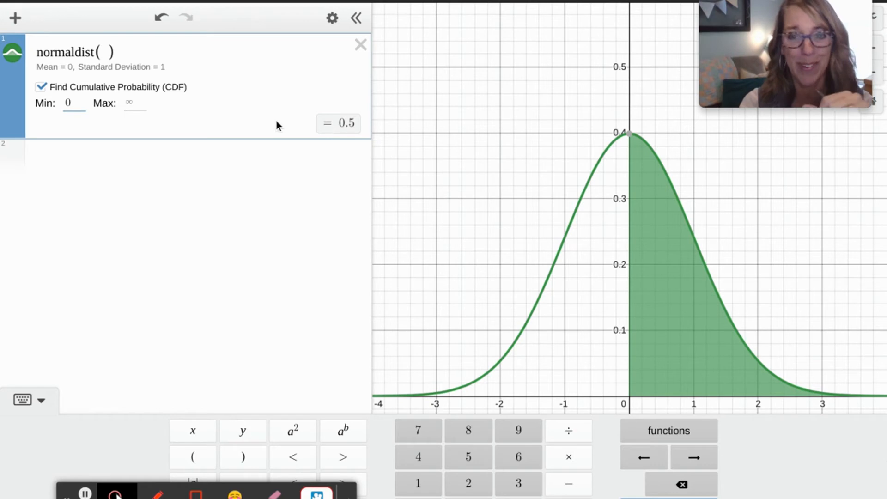
Step: Change the cumulative probability bounds to a minimum of 1 and a maximum of 2
key(BackSpace)
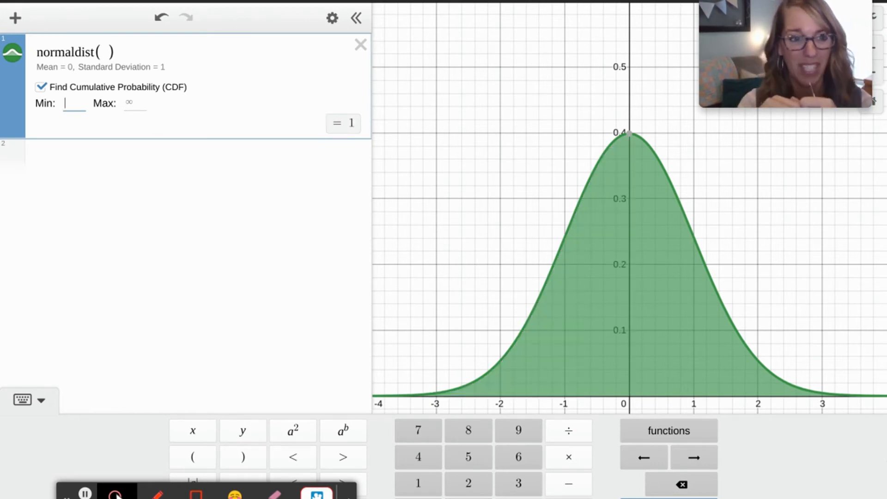
text(1)
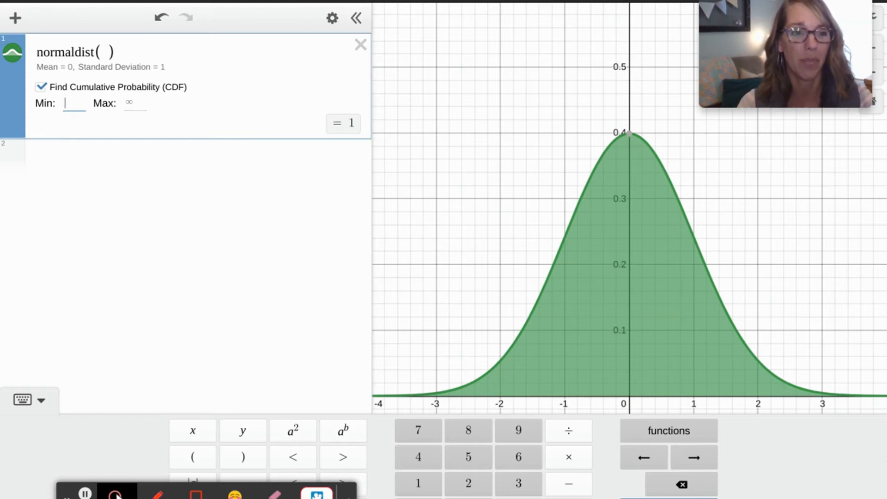
click(134, 102)
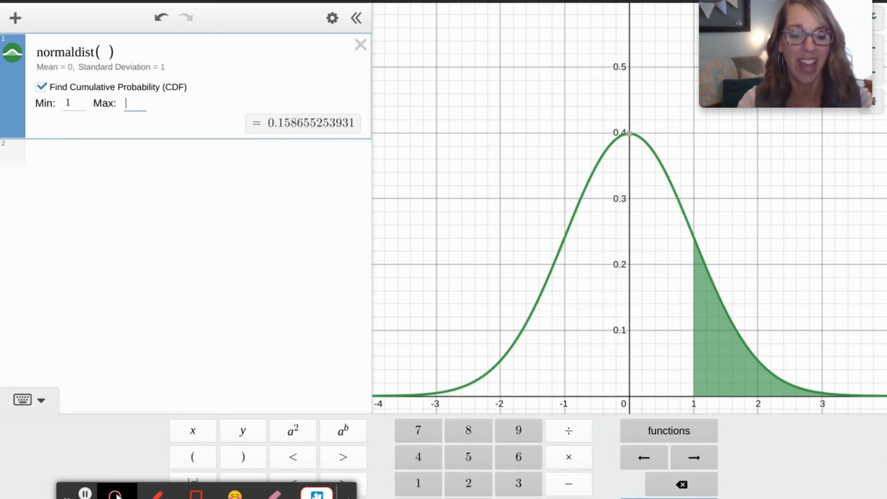
text(2)
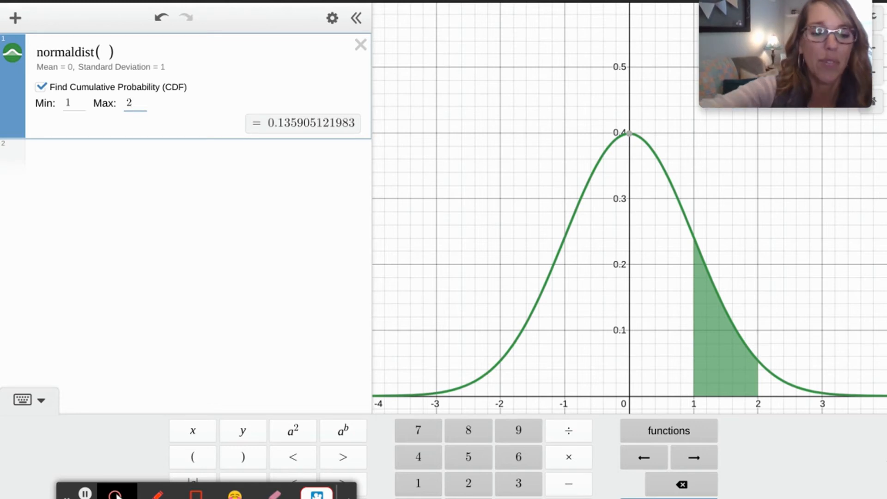
Step: Handwrite the problem A(z > -.5) in red over the graph with the Pen tool
click(158, 496)
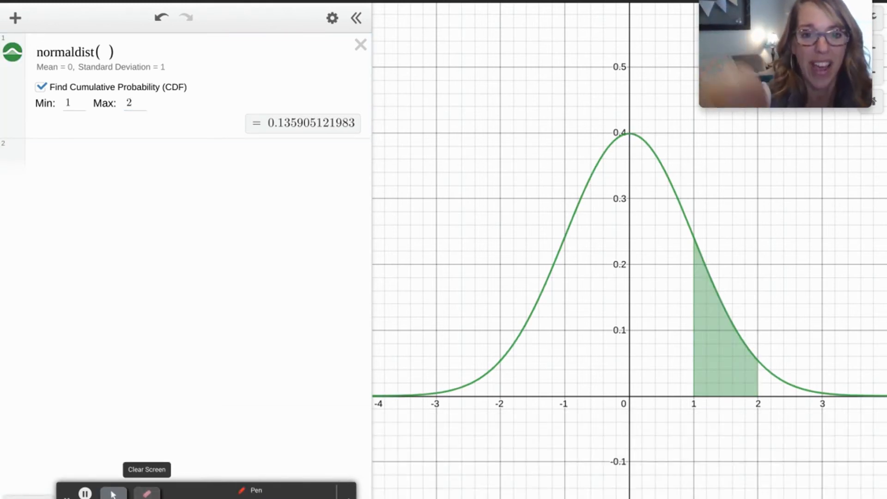
mouse_move(413, 250)
mouse_down()
mouse_move(421, 222)
mouse_move(432, 250)
mouse_move(434, 236)
mouse_move(454, 257)
mouse_move(479, 254)
mouse_move(496, 234)
mouse_move(493, 250)
mouse_move(548, 250)
mouse_move(560, 222)
mouse_move(572, 261)
mouse_up()
click(537, 249)
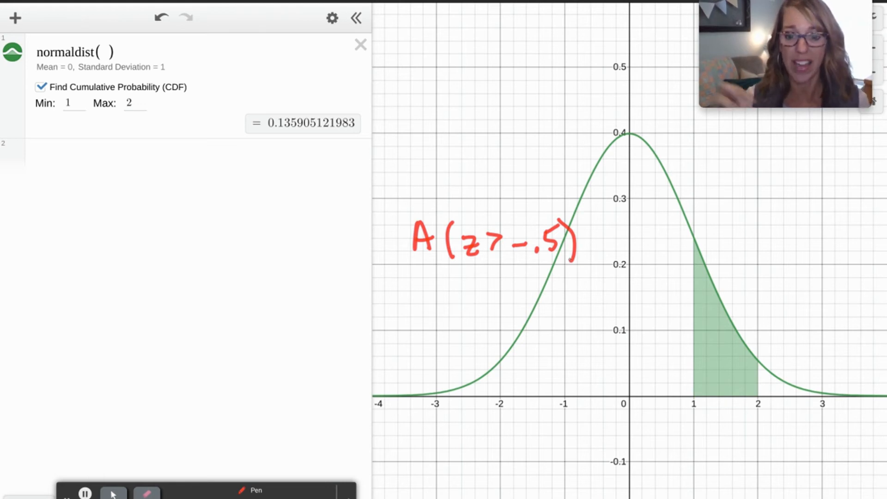
Step: Mark -.5 below the horizontal axis in red pen and draw an arrow pointing right from it
mouse_move(592, 392)
mouse_down()
mouse_move(592, 406)
mouse_move(592, 393)
mouse_up()
mouse_move(571, 433)
mouse_down()
mouse_move(608, 439)
mouse_move(611, 416)
mouse_move(702, 427)
mouse_up()
click(592, 435)
mouse_move(679, 417)
mouse_down()
mouse_move(712, 430)
mouse_move(707, 440)
mouse_up()
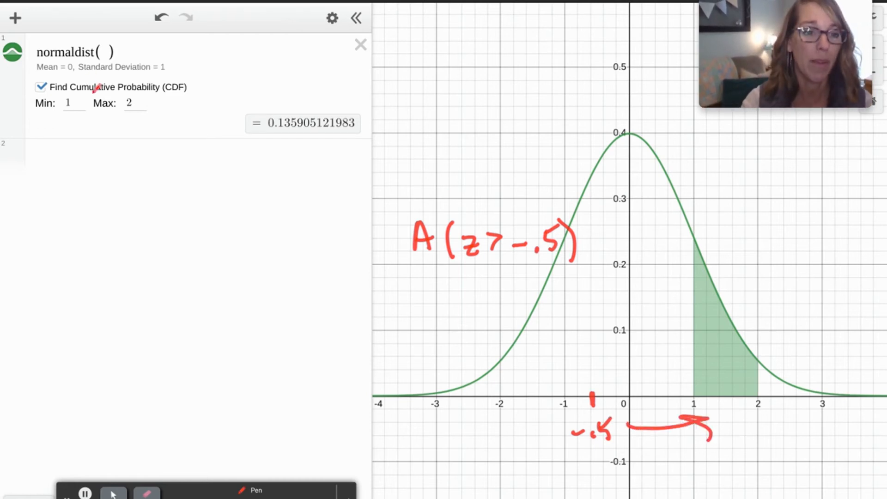
click(115, 493)
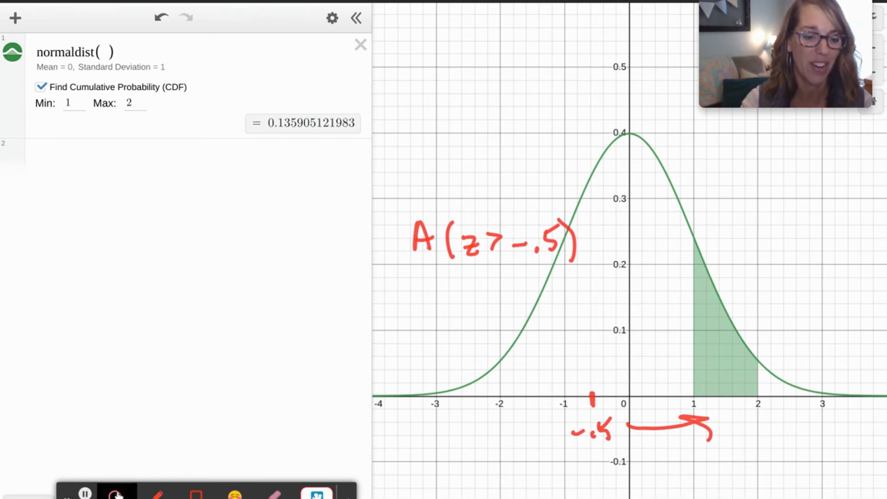
Step: Set the cumulative probability bounds to a minimum of -.5 and a maximum of 12
click(70, 103)
key(BackSpace)
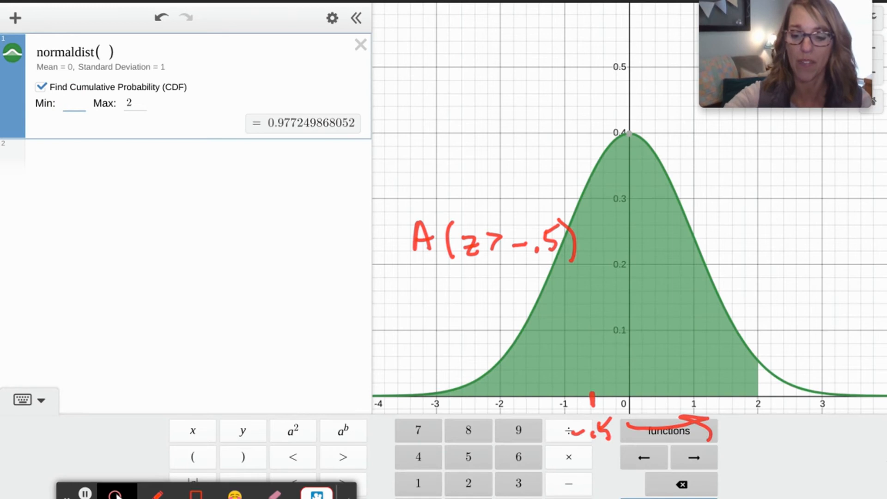
text(-.)
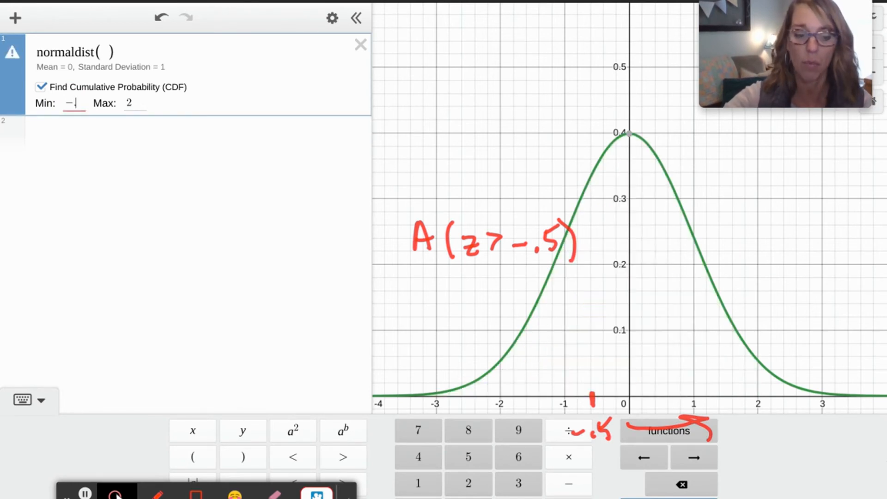
text(5)
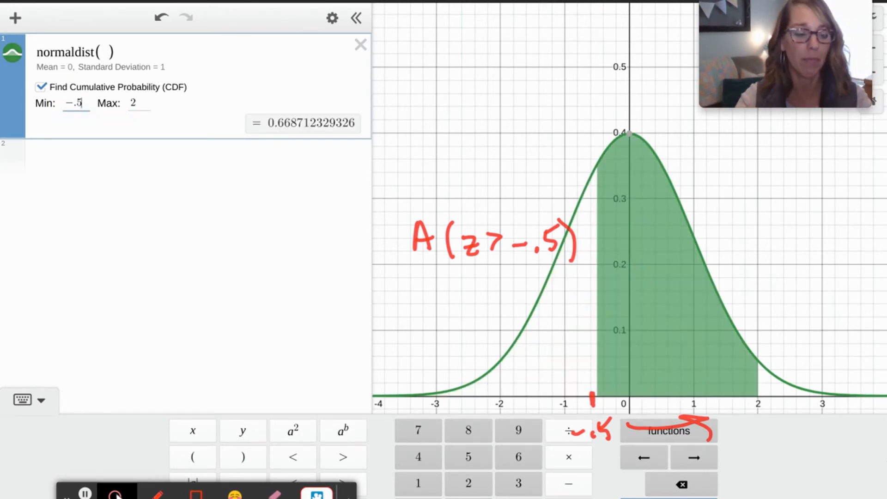
key(Tab)
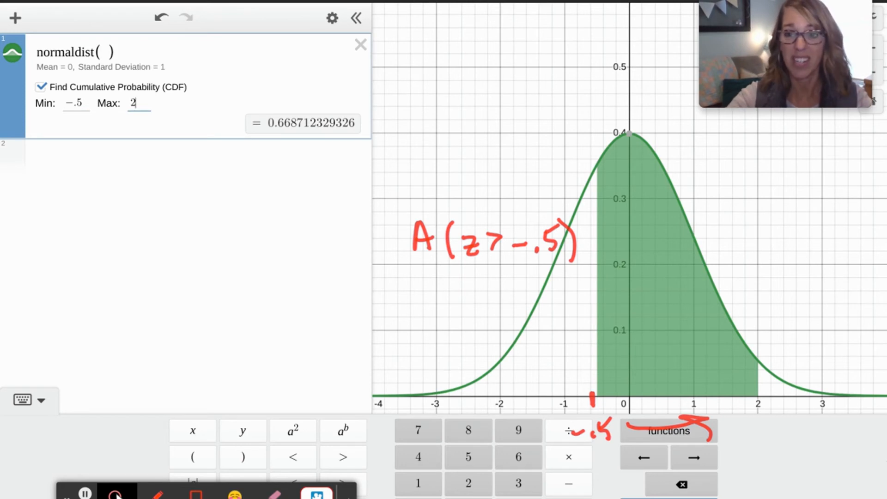
key(BackSpace)
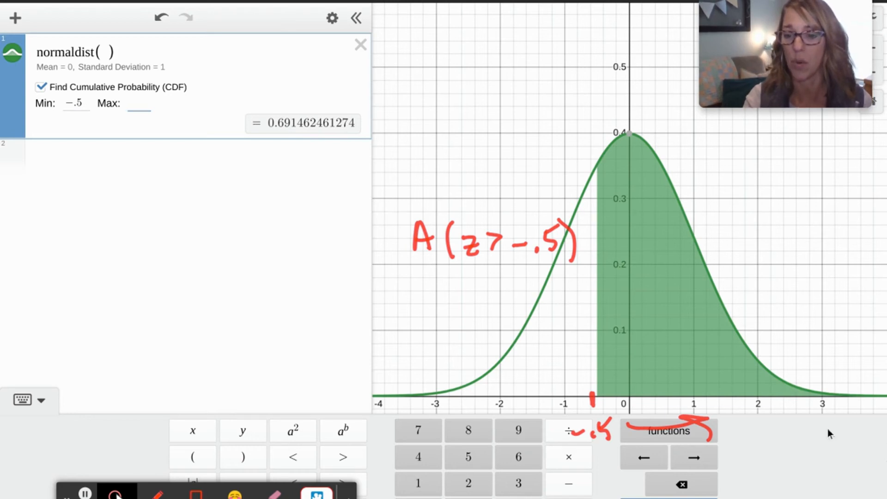
text(1)
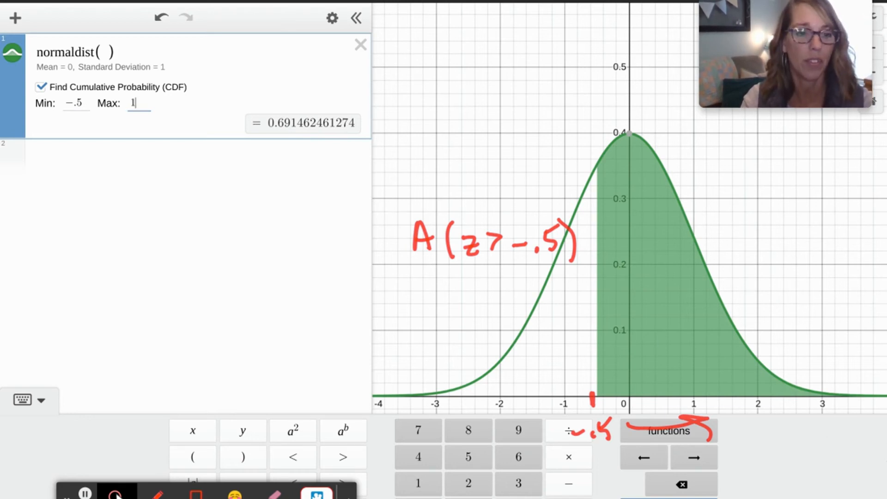
text(2)
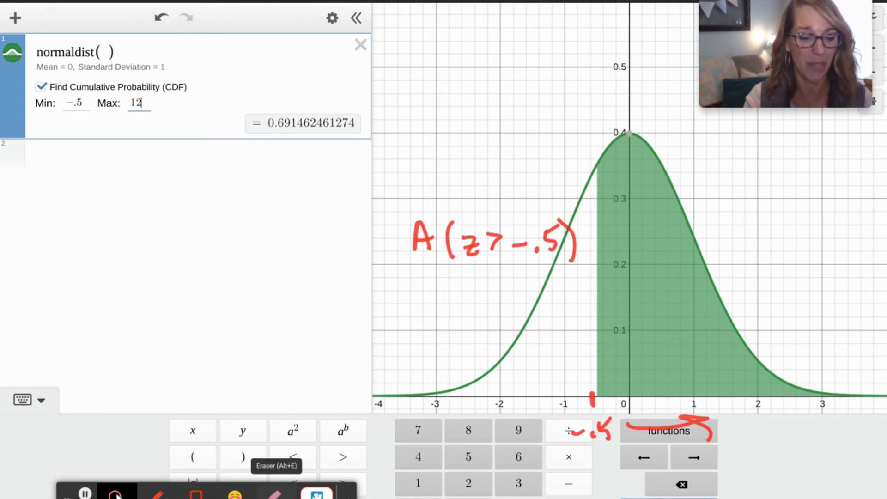
Step: Erase the existing pen annotations and handwrite A(-1.1 < z < .73) in red over the graph
click(275, 494)
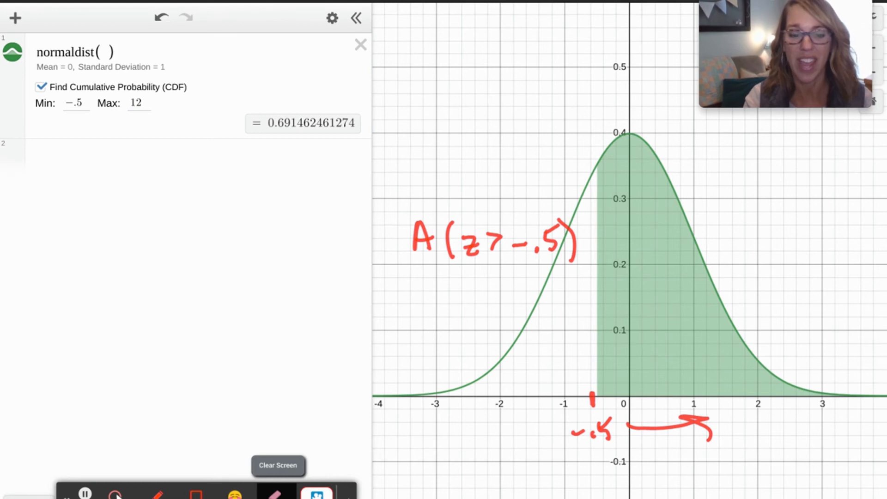
mouse_move(411, 201)
mouse_down()
mouse_move(441, 301)
mouse_move(437, 290)
mouse_move(565, 209)
mouse_move(517, 254)
mouse_move(525, 228)
mouse_move(580, 431)
mouse_move(730, 435)
mouse_move(783, 402)
mouse_up()
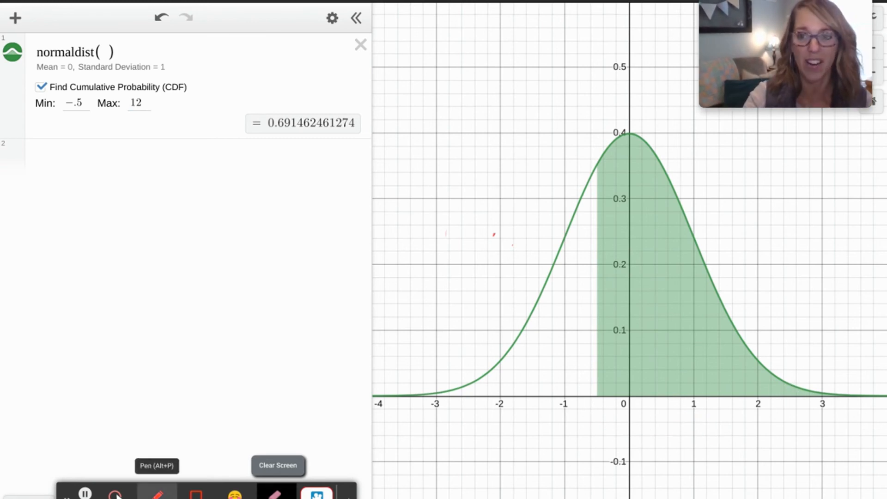
click(115, 494)
mouse_move(415, 264)
mouse_down()
mouse_move(413, 284)
mouse_move(425, 270)
mouse_move(430, 285)
mouse_up()
mouse_move(412, 279)
mouse_down()
mouse_move(432, 277)
mouse_move(452, 296)
mouse_move(489, 277)
mouse_move(491, 294)
mouse_move(518, 296)
mouse_move(530, 283)
mouse_move(578, 292)
mouse_move(561, 282)
mouse_move(594, 277)
mouse_move(640, 298)
mouse_move(660, 283)
mouse_move(657, 294)
mouse_up()
click(503, 291)
mouse_move(662, 261)
mouse_down()
mouse_move(677, 277)
mouse_move(681, 301)
mouse_up()
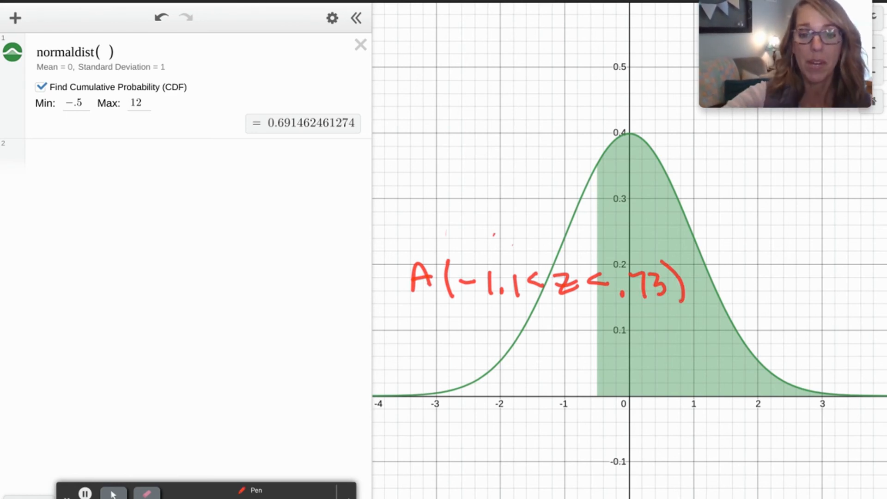
Step: Underline the lower bound -1.1 and the upper bound .73 in the handwritten problem
drag(470, 309, 485, 307)
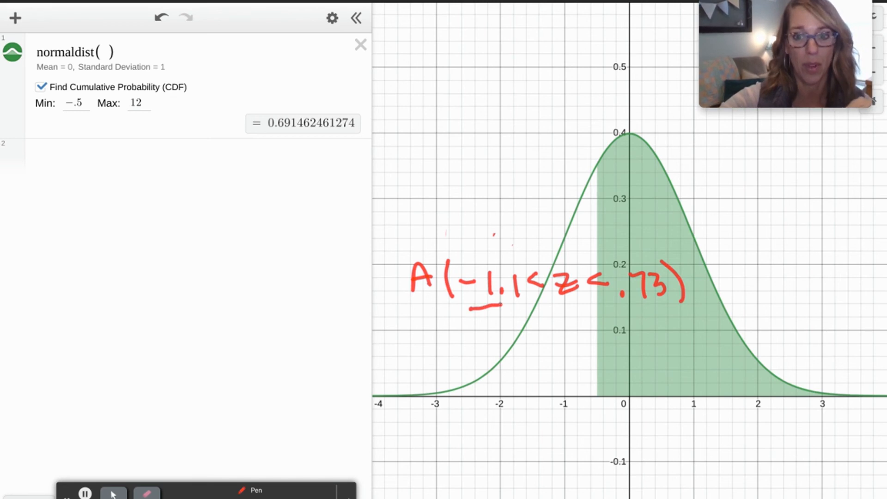
drag(621, 313, 662, 311)
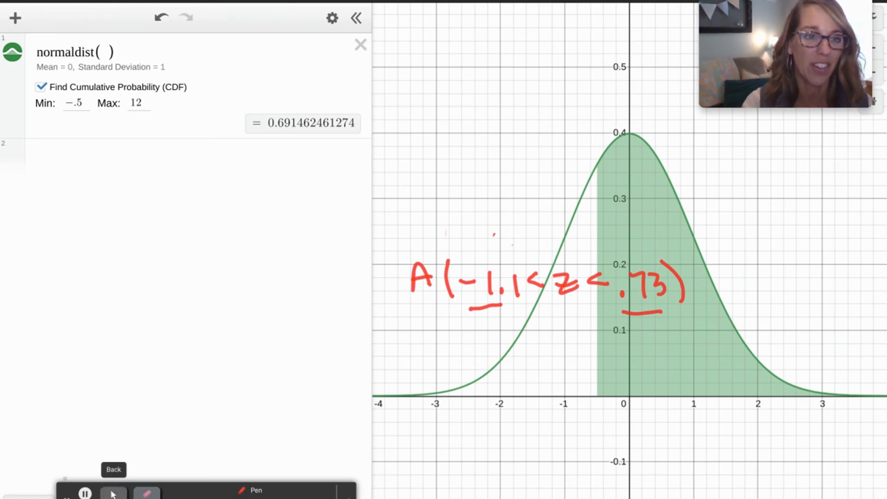
click(113, 493)
Step: Delete the existing normaldist expression and enter a new normaldist() in the first expression line
click(360, 45)
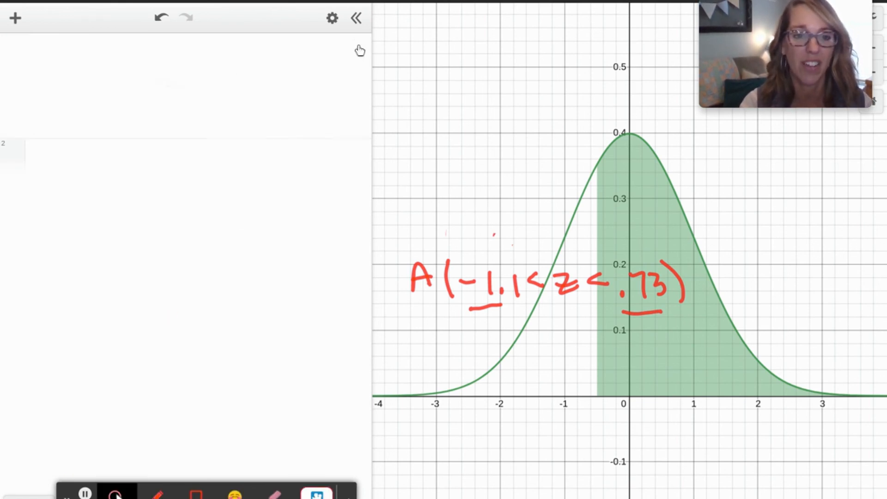
click(39, 50)
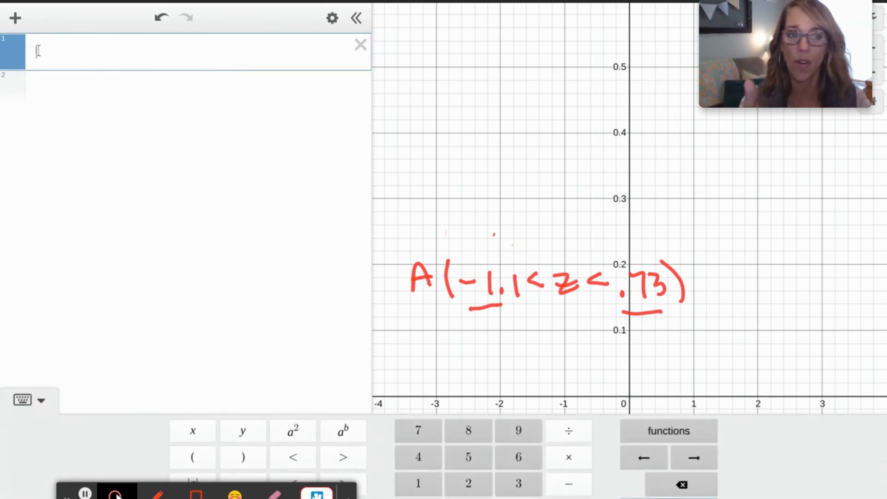
text(nor)
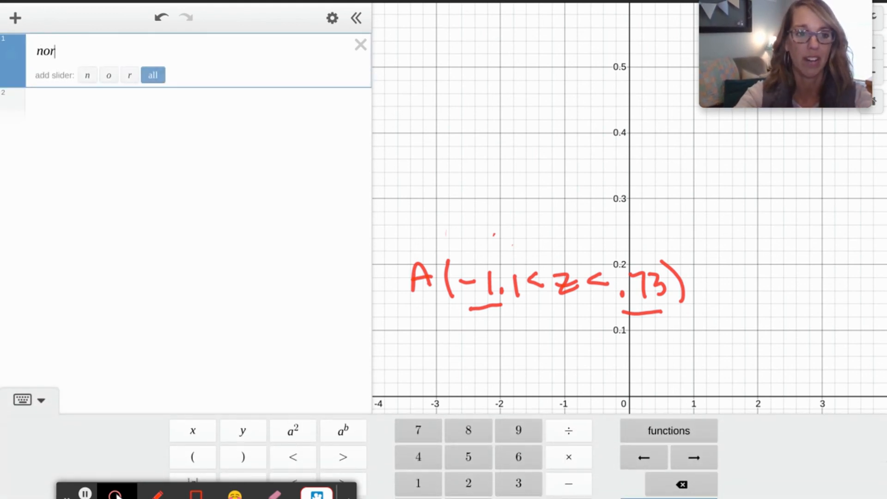
text(mla)
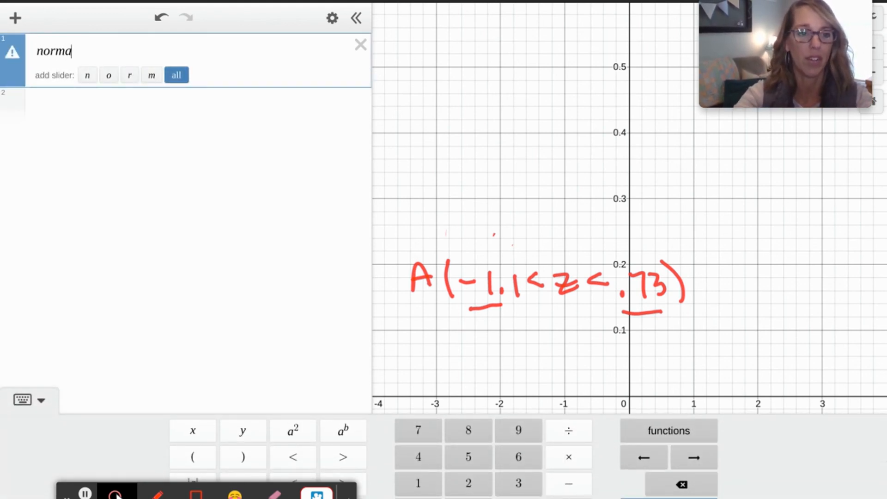
text(ldist()
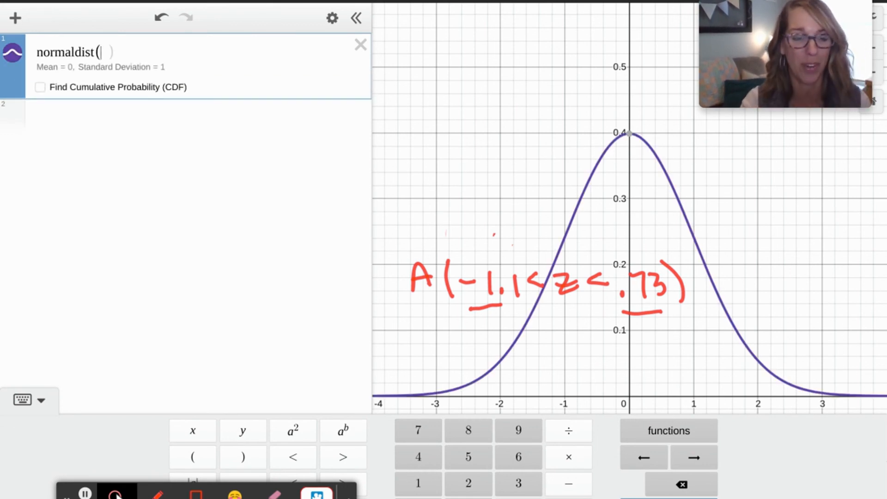
Step: Turn on cumulative probability for the new distribution with a minimum of -1.1 and a maximum of .73
click(40, 87)
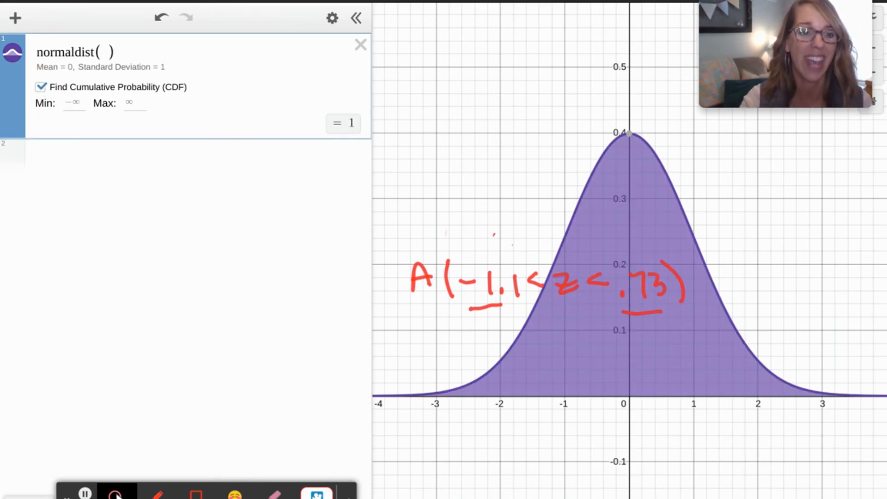
click(67, 103)
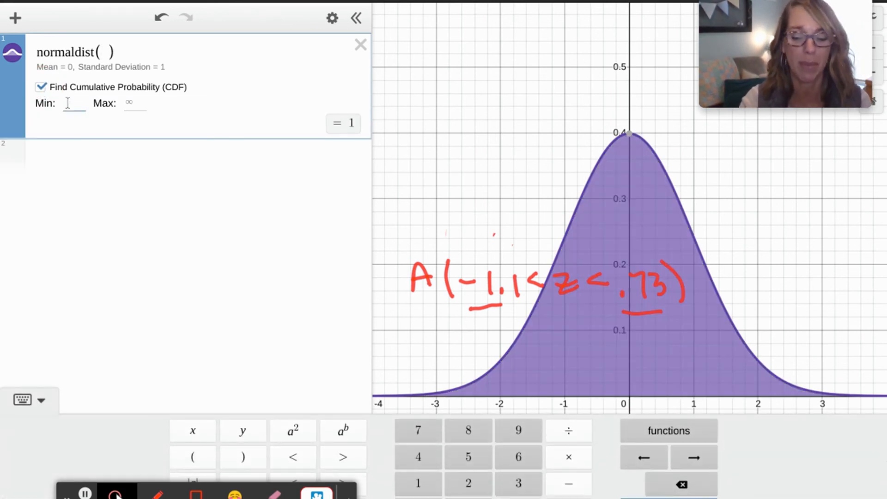
text(-1)
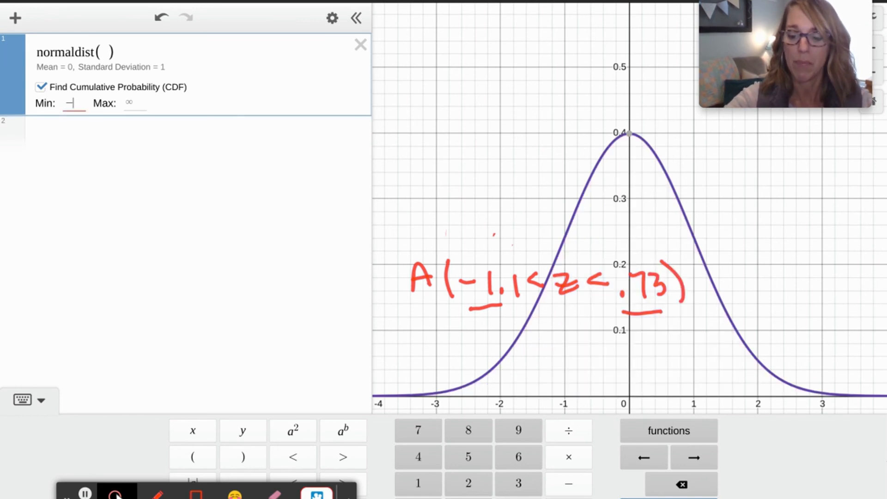
text(.1)
key(Tab)
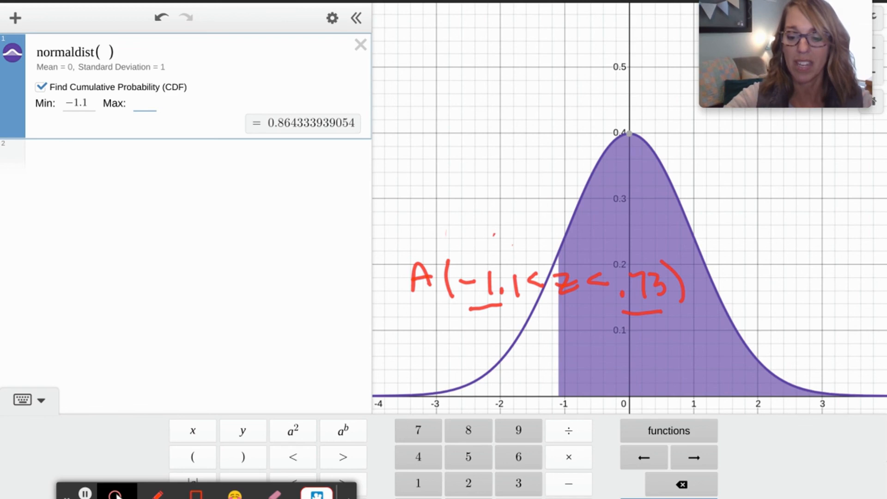
text(.73)
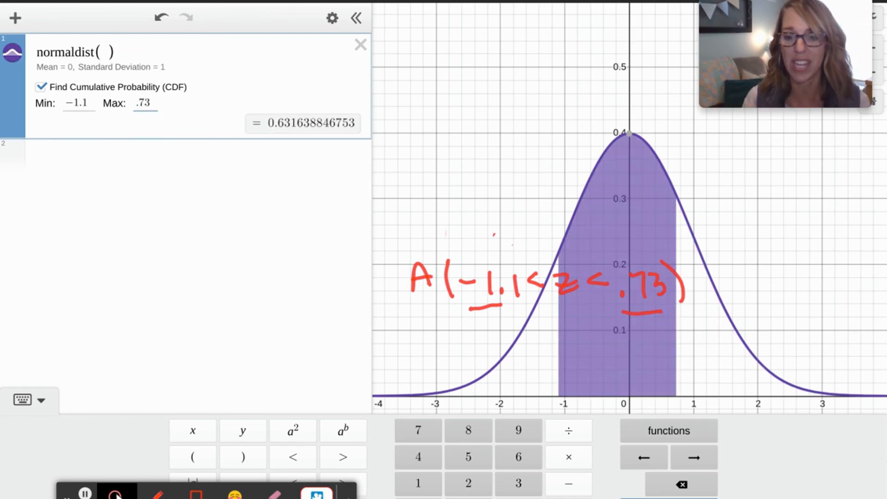